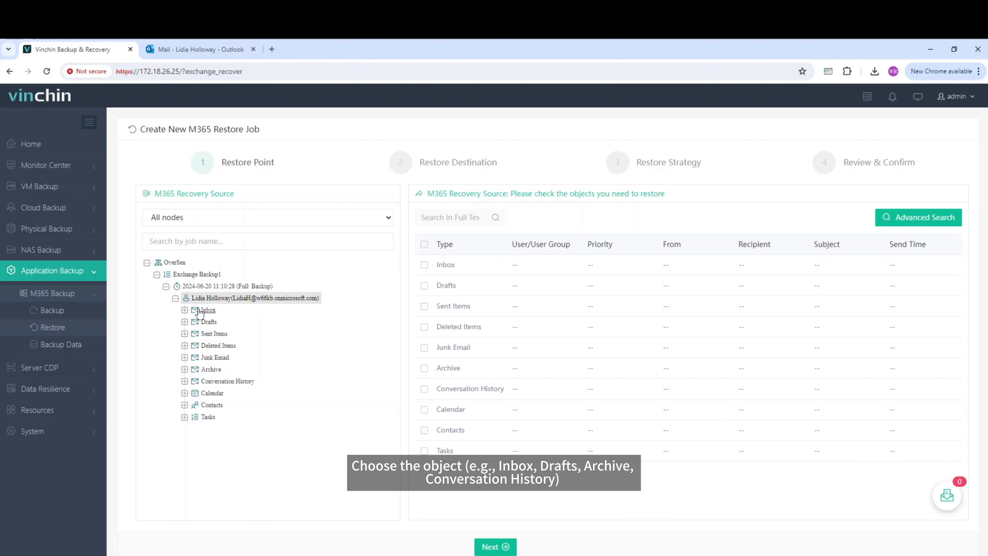
Add the Inbox message "A test email." to the restore selection and export it from its details
click(199, 310)
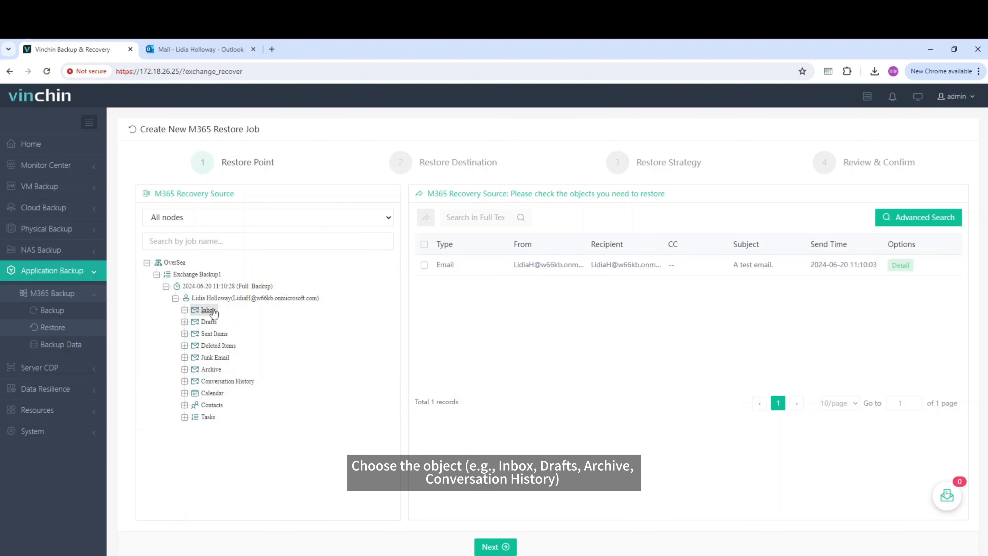
click(430, 266)
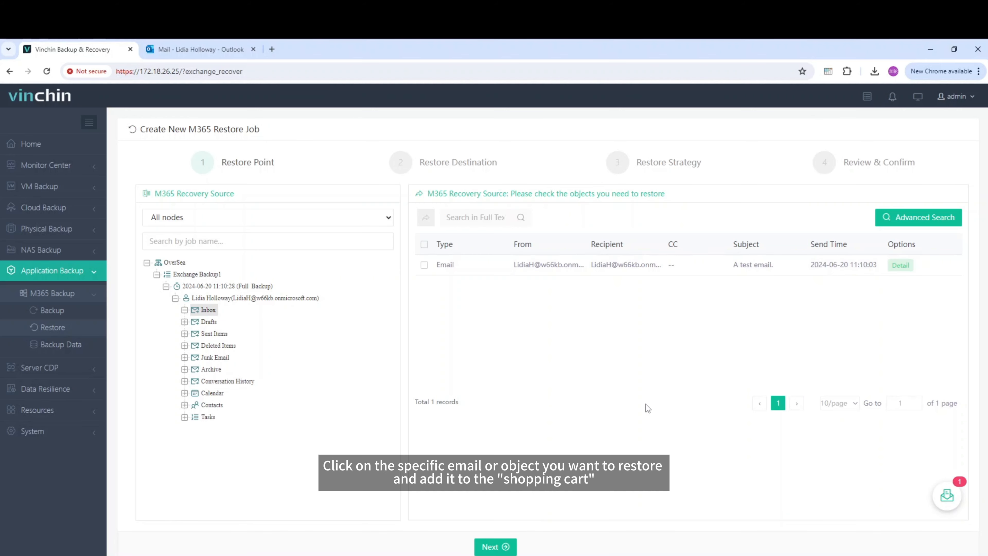
click(946, 496)
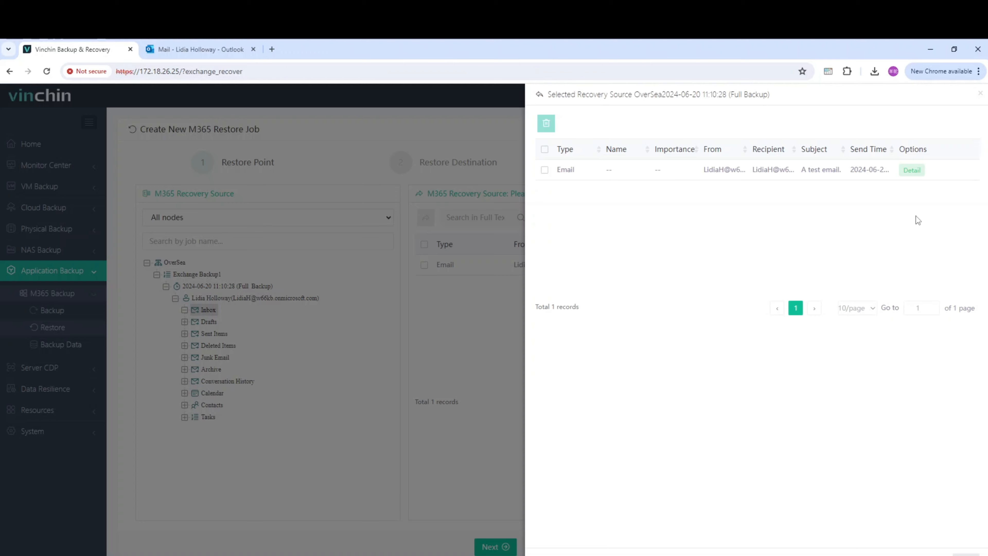
click(911, 171)
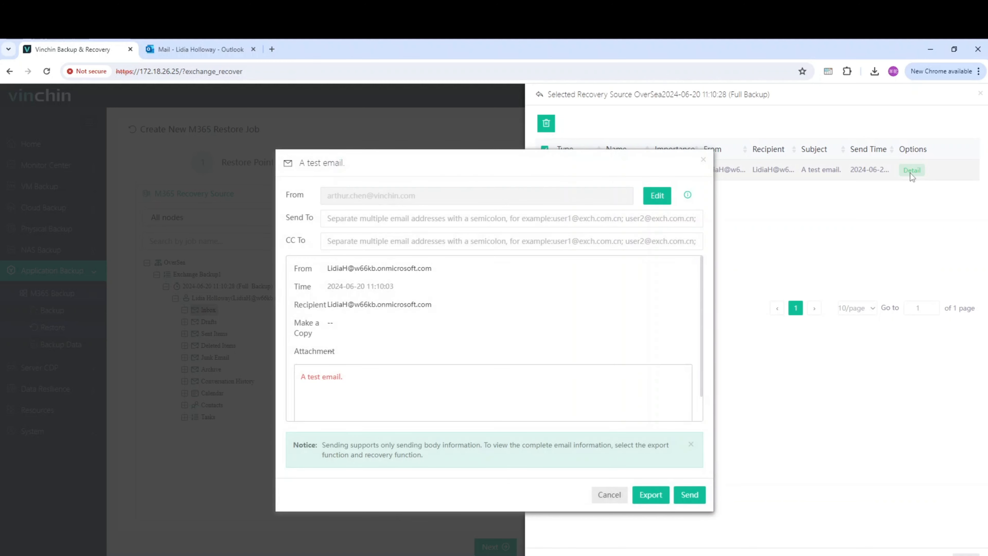
click(655, 497)
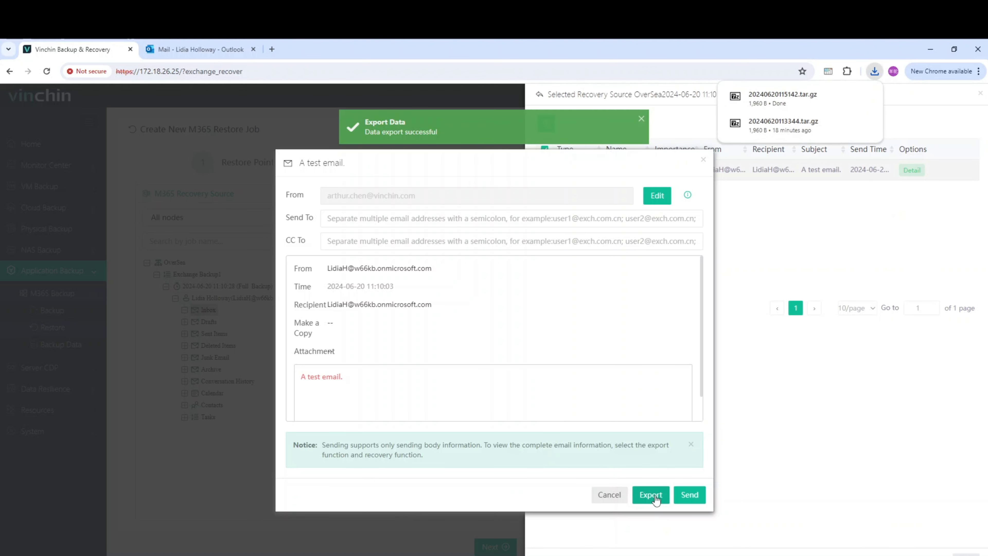
View the .eml message inside the exported 20240620115142.tar.gz archive, then close it without updating the archive
click(819, 95)
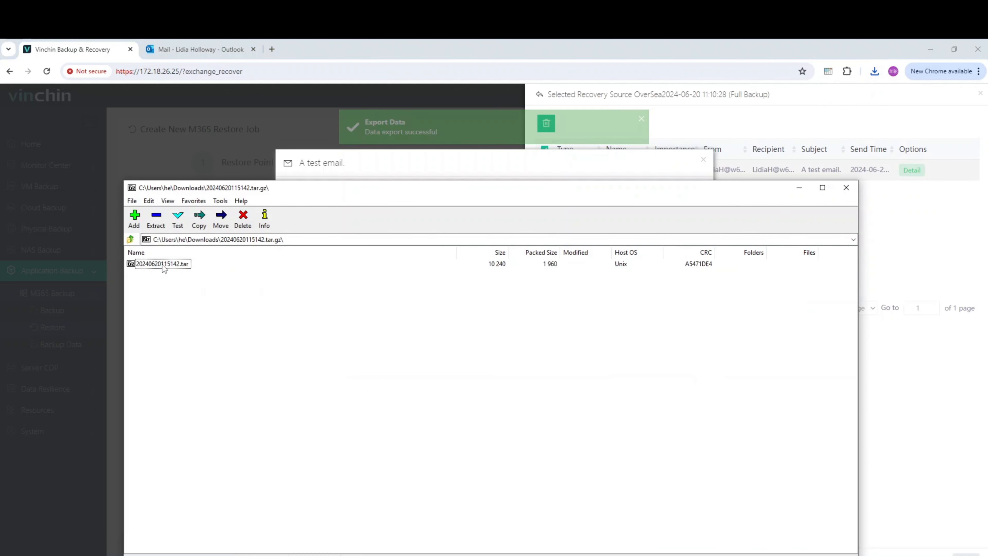
double_click(162, 265)
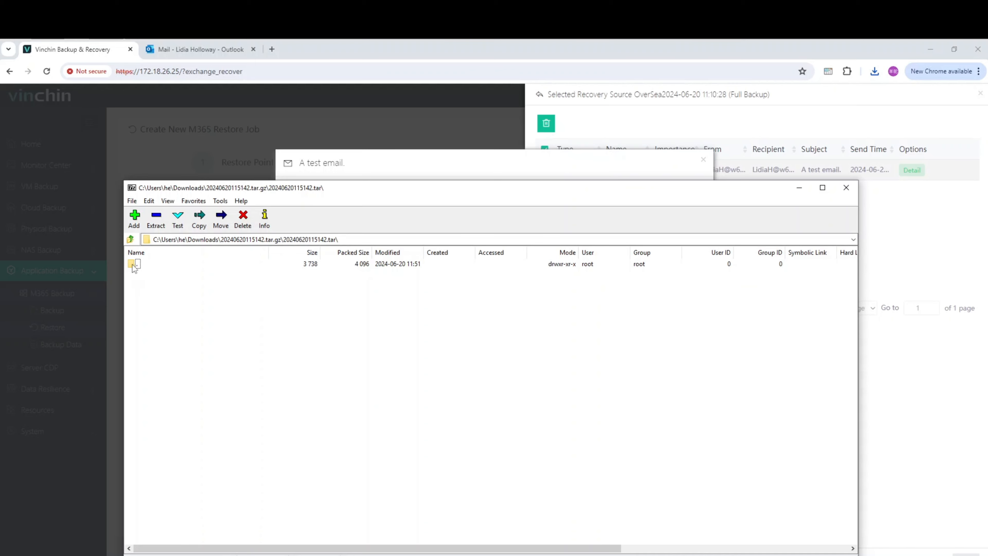
double_click(132, 265)
double_click(132, 265)
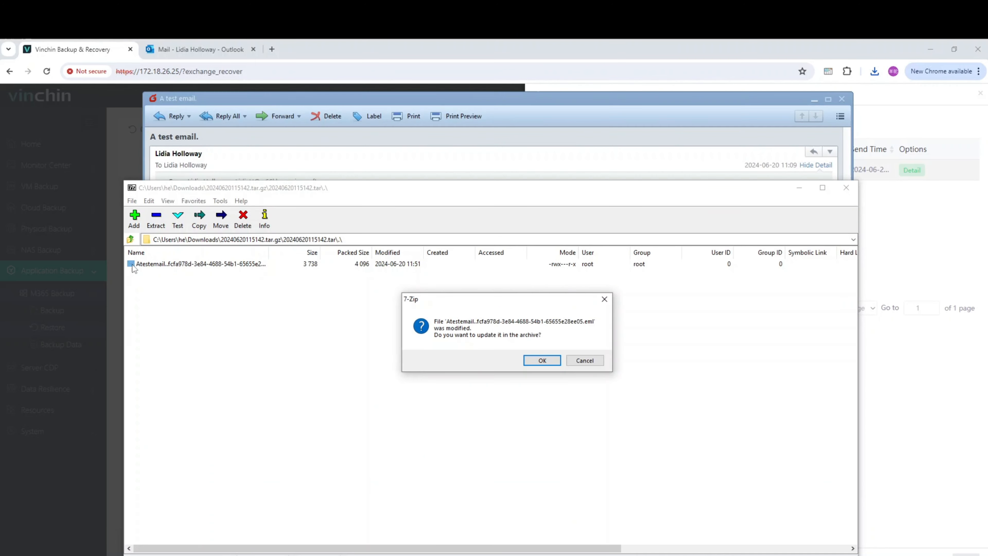
click(354, 150)
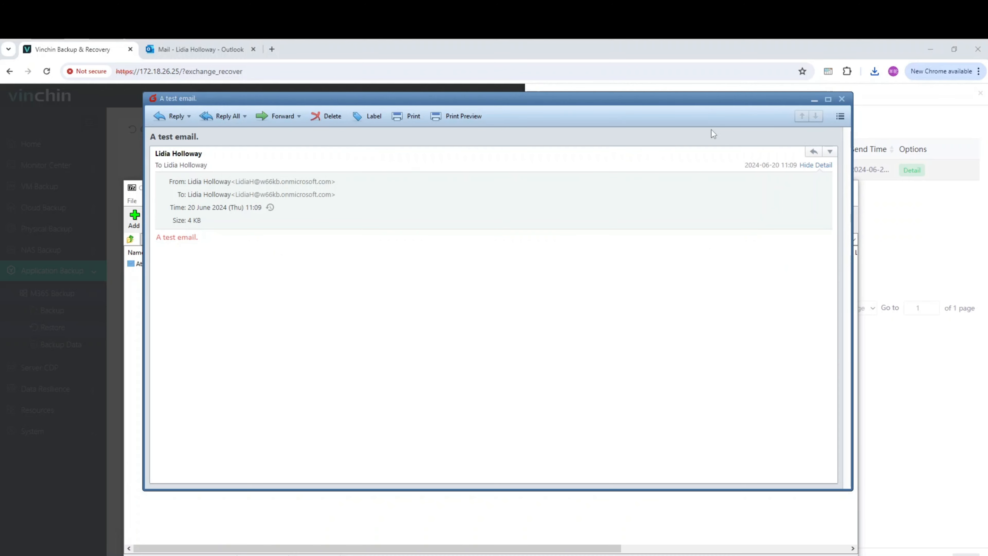
click(842, 100)
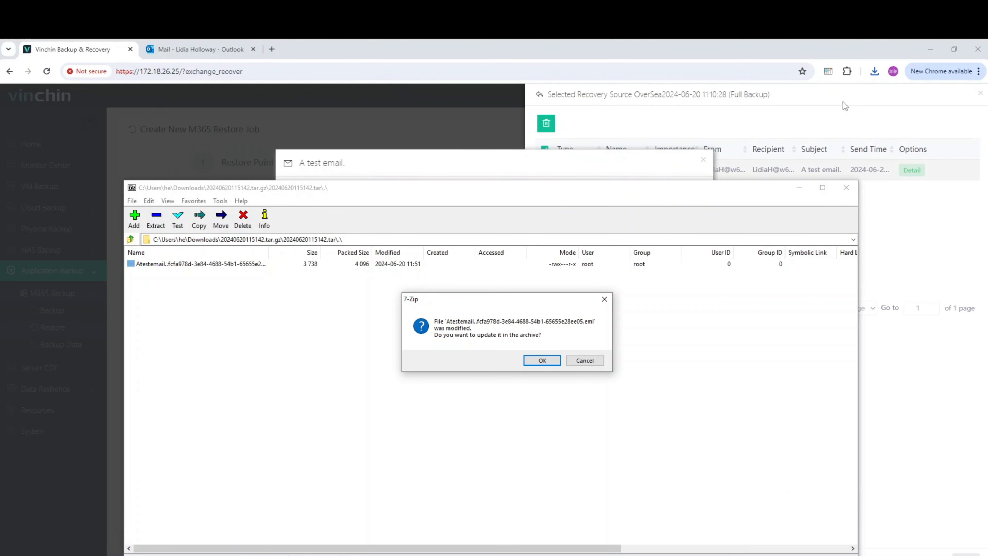
click(604, 299)
click(845, 190)
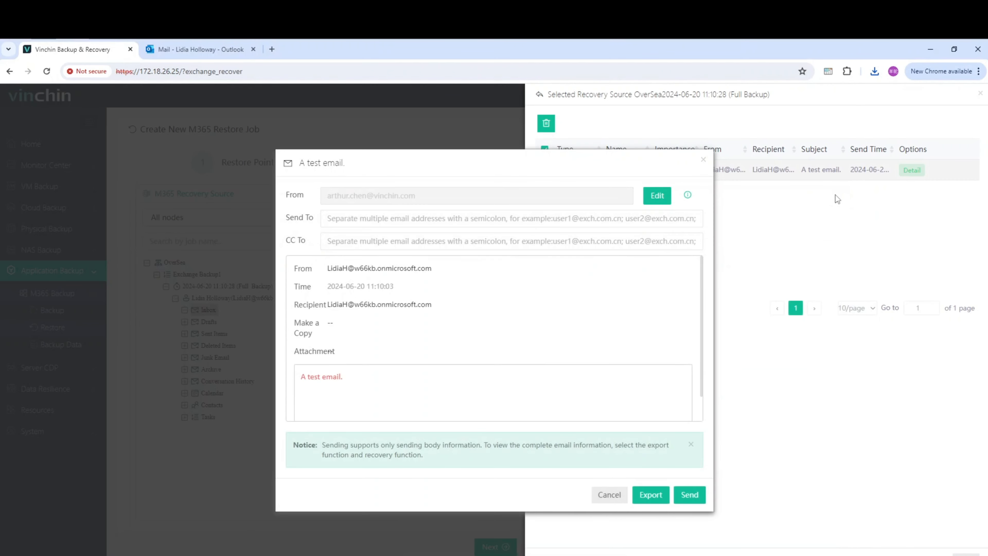
Send the backed-up "A test email." to the mailbox owner's email address
click(600, 218)
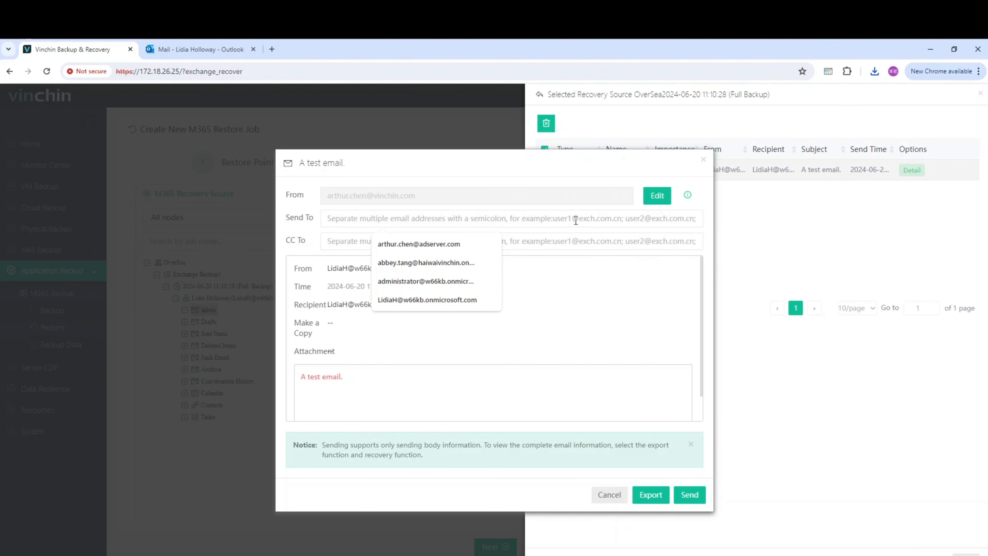
click(450, 300)
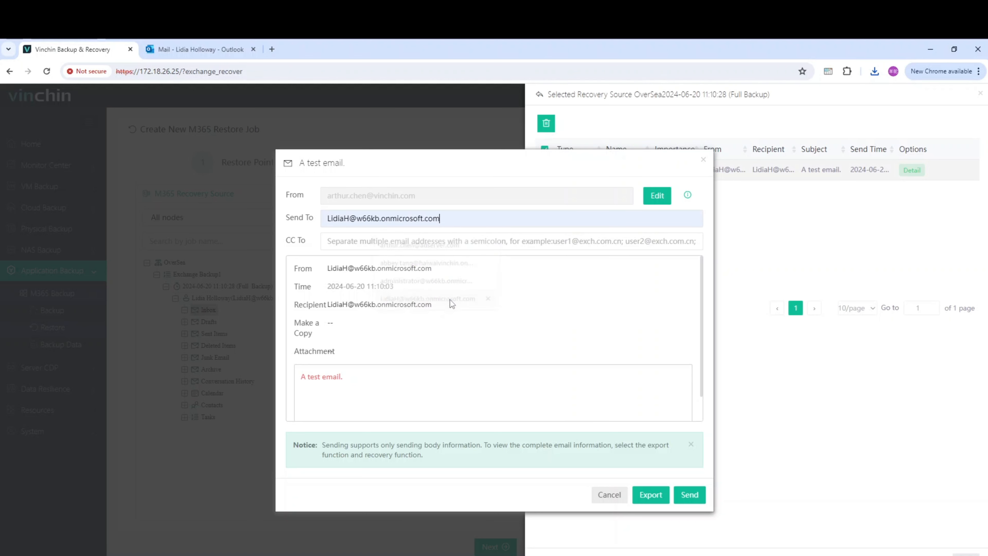
click(690, 494)
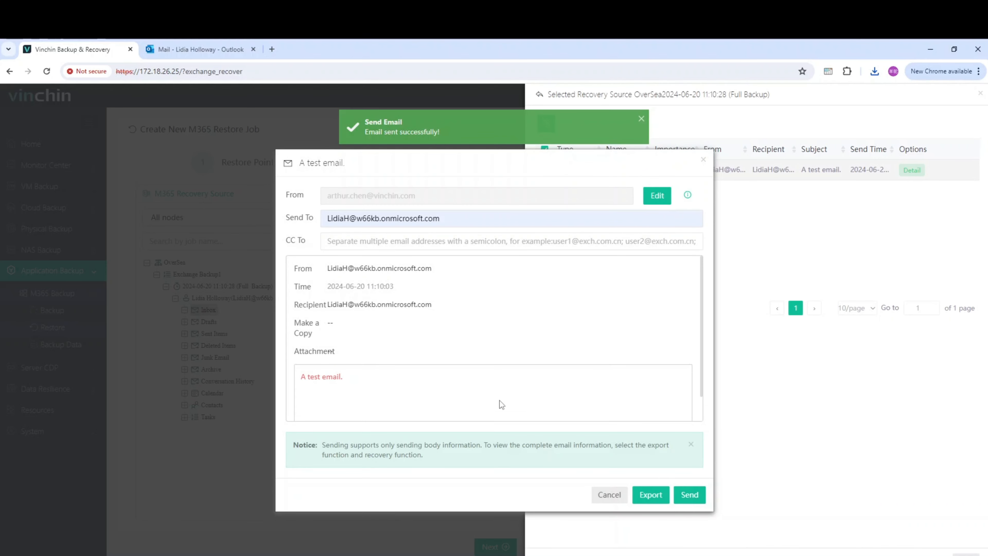
Switch to Outlook, open the received "A test email." message in the Inbox, and return to Vinchin Backup & Recovery
click(212, 46)
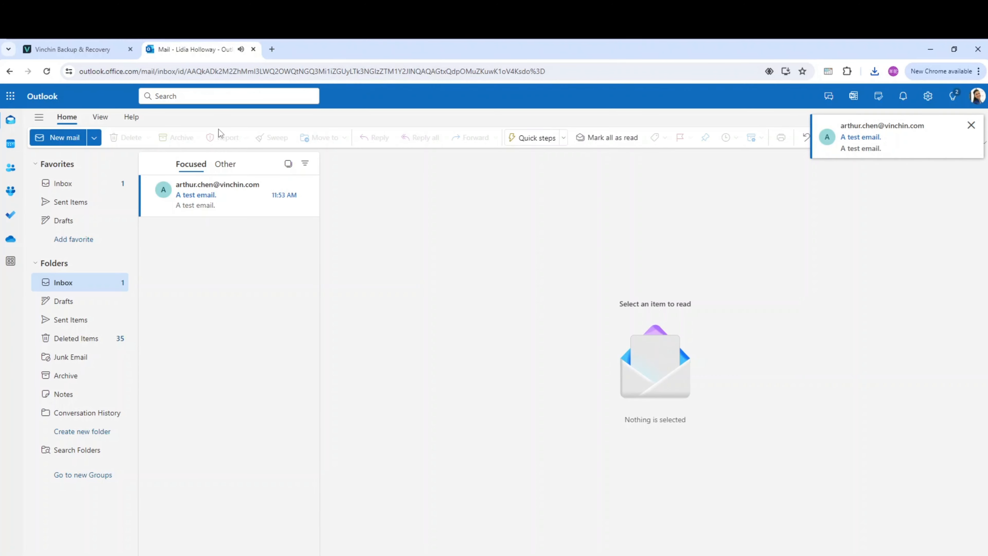
click(220, 189)
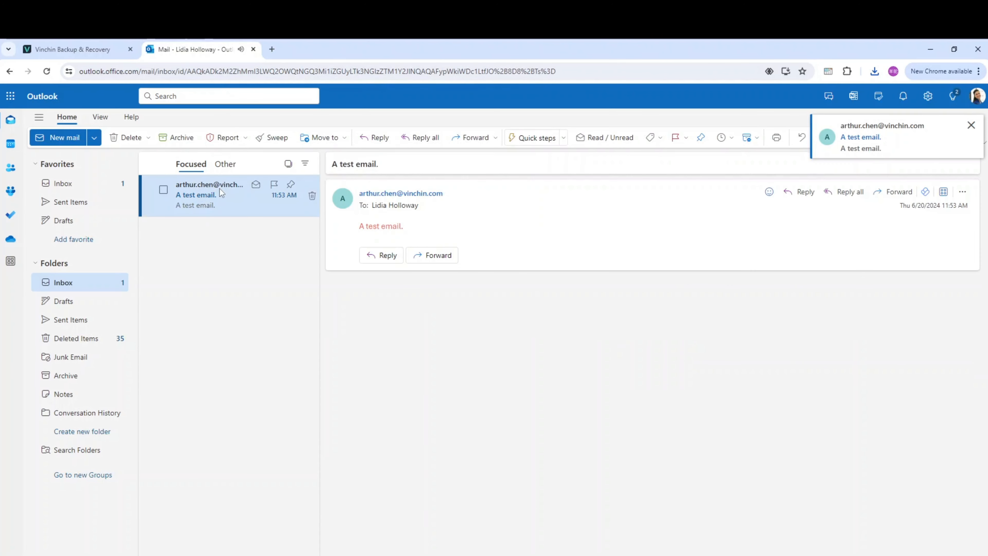
click(90, 48)
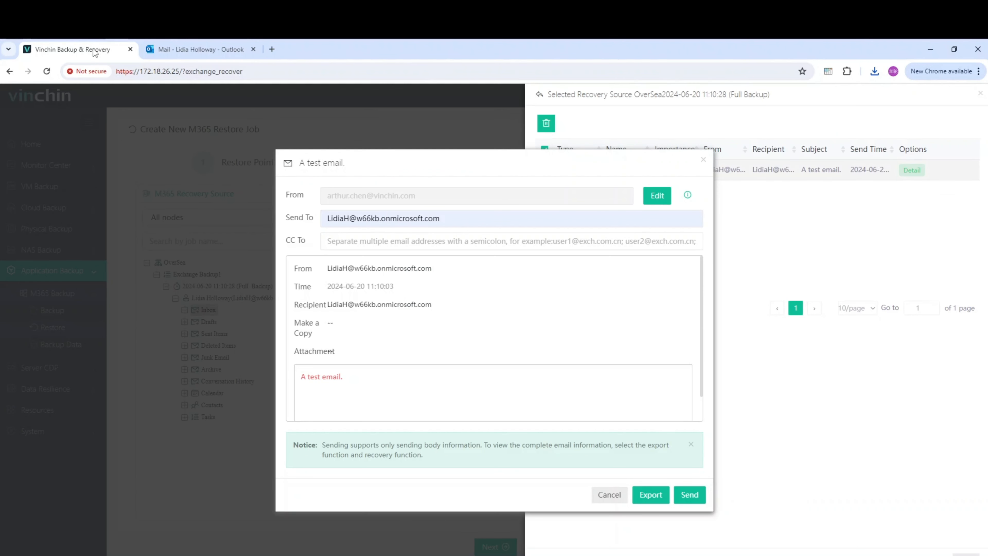
Close the email details and the selected recovery source list, and proceed to the Restore Destination stage
click(704, 161)
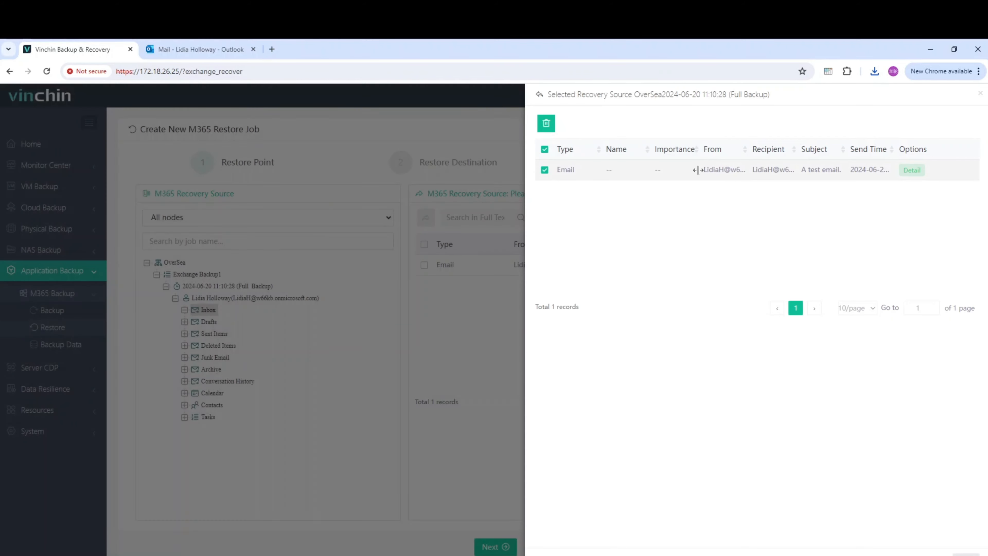
click(502, 350)
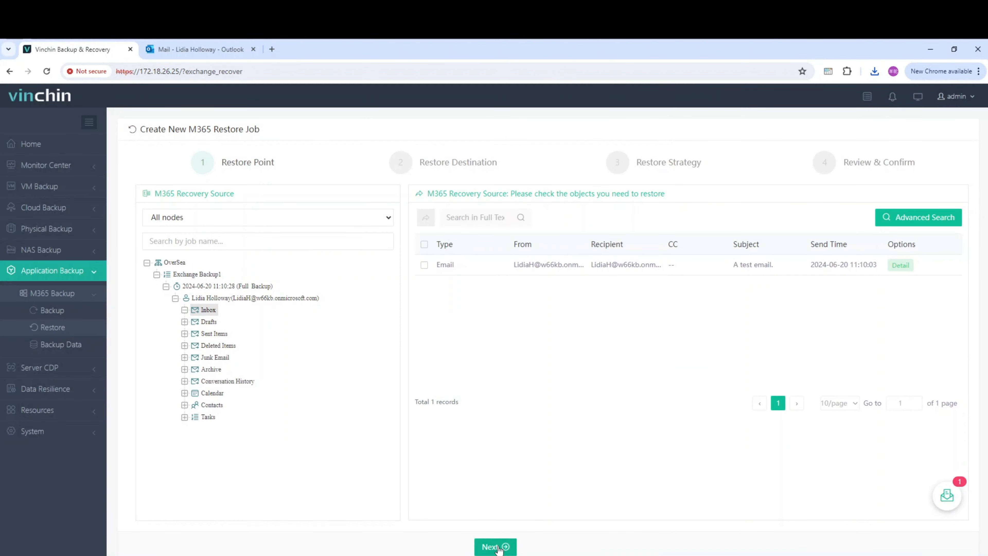
click(495, 547)
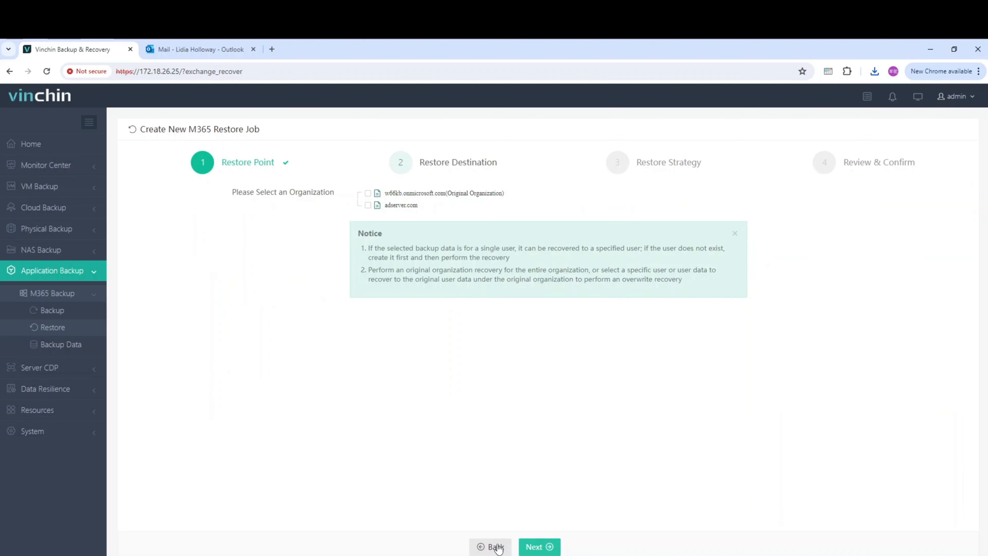
Set the restore destination to the original organization with New Recovery, specify the mailbox owner as target user, and continue to Restore Strategy
click(473, 194)
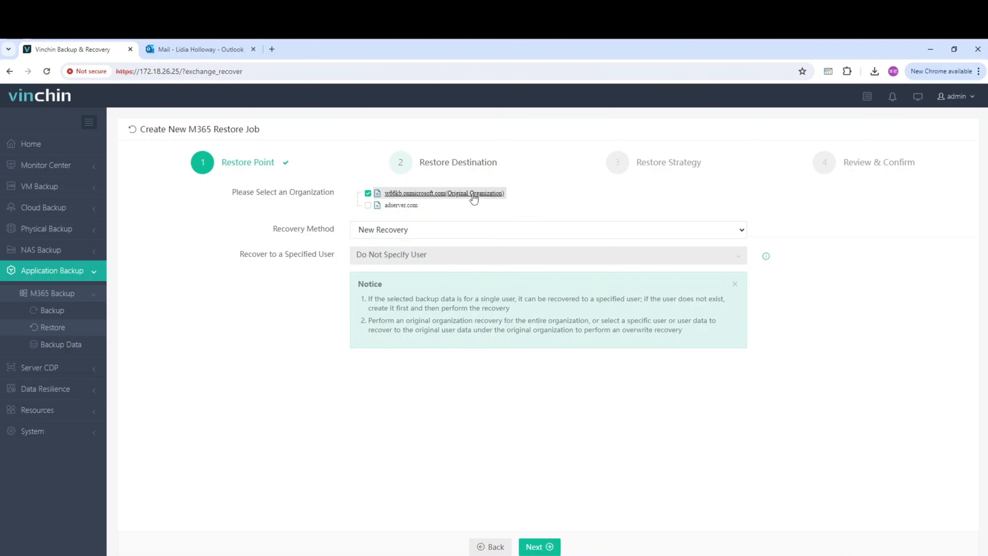
click(476, 226)
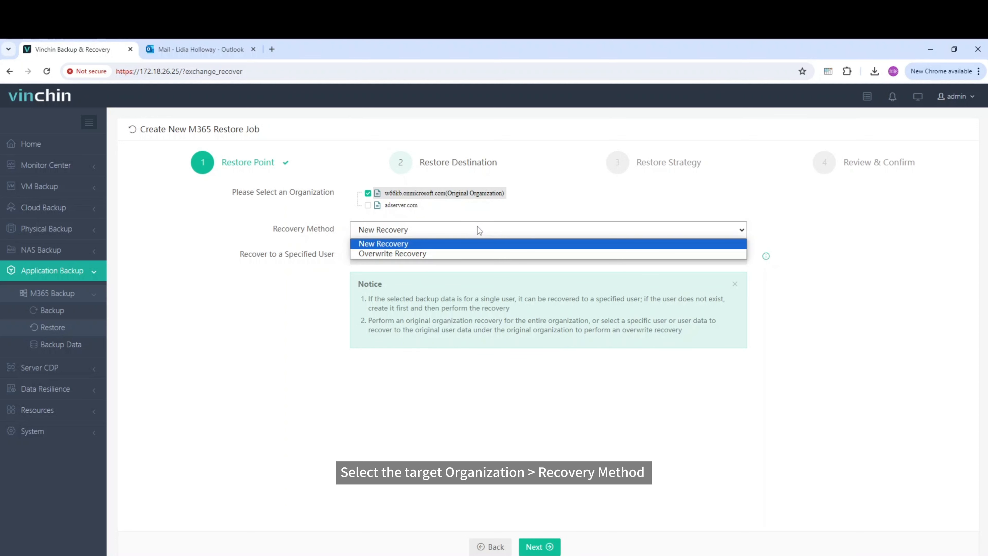
click(477, 226)
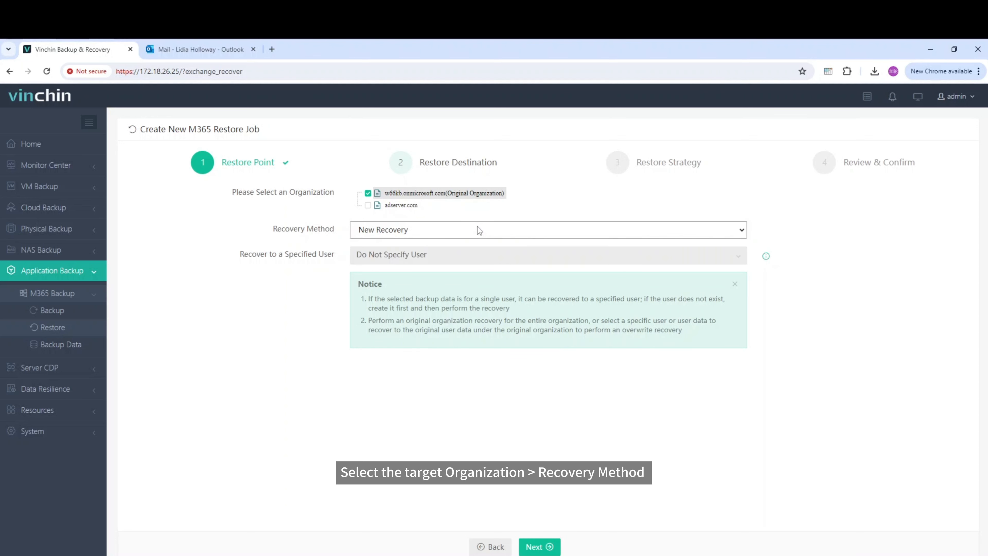
click(483, 257)
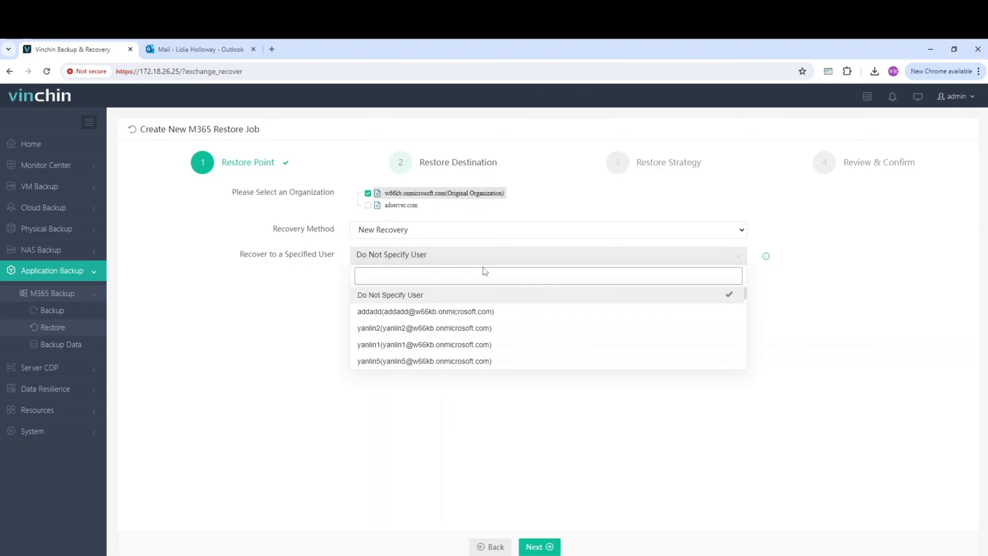
key(ctrl+v)
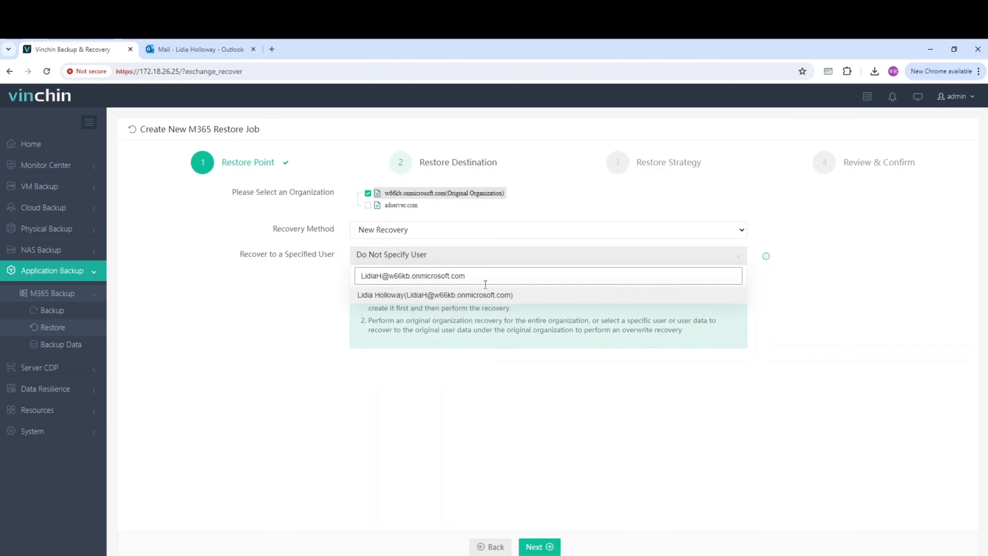
click(485, 295)
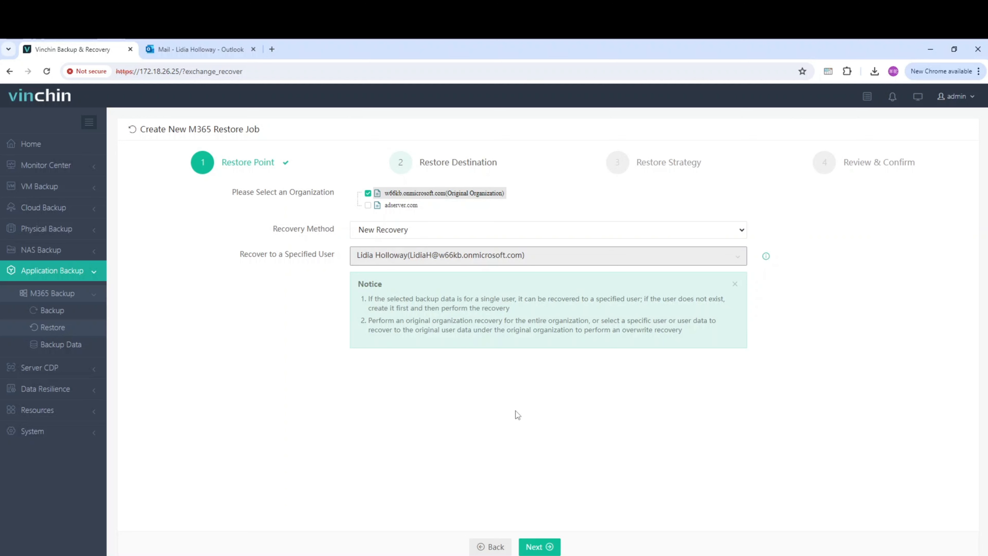
click(541, 547)
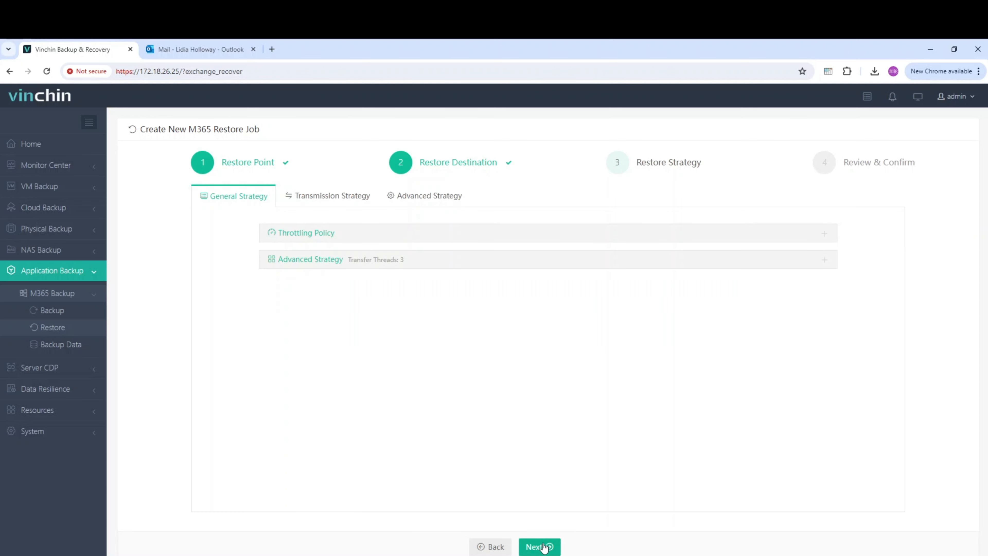
Examine the throttling policy's Select Global Policy type and job levels, and return the policy type to Customized Policy
click(332, 235)
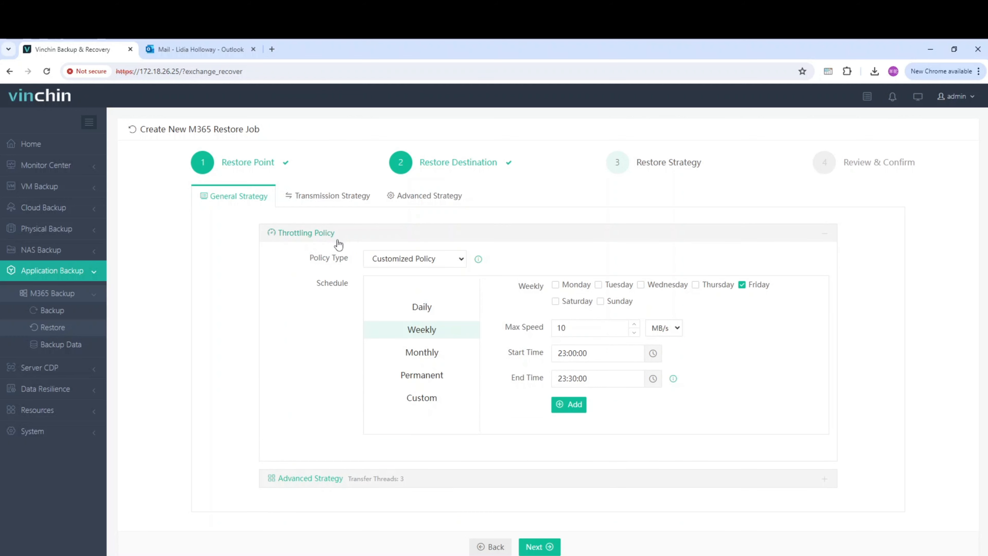
click(392, 259)
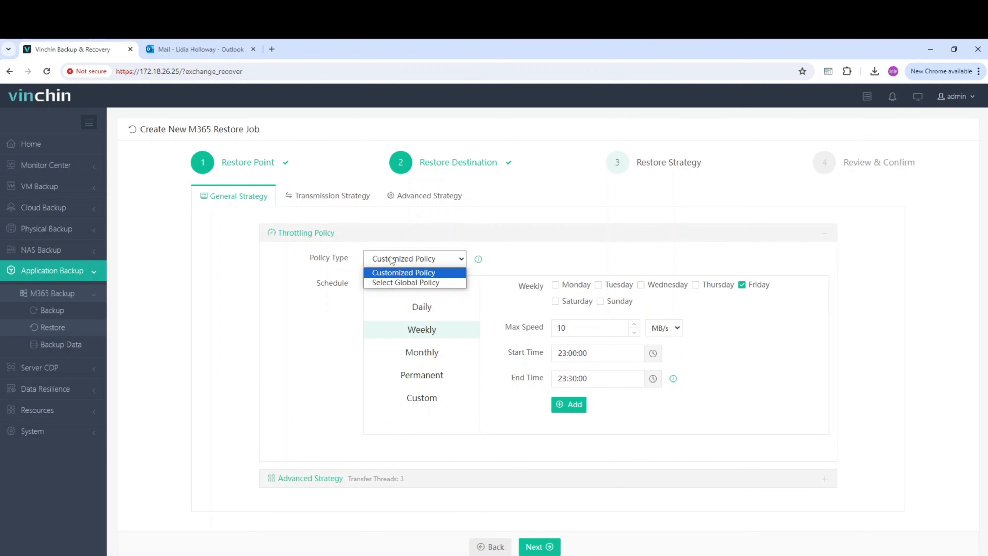
click(391, 282)
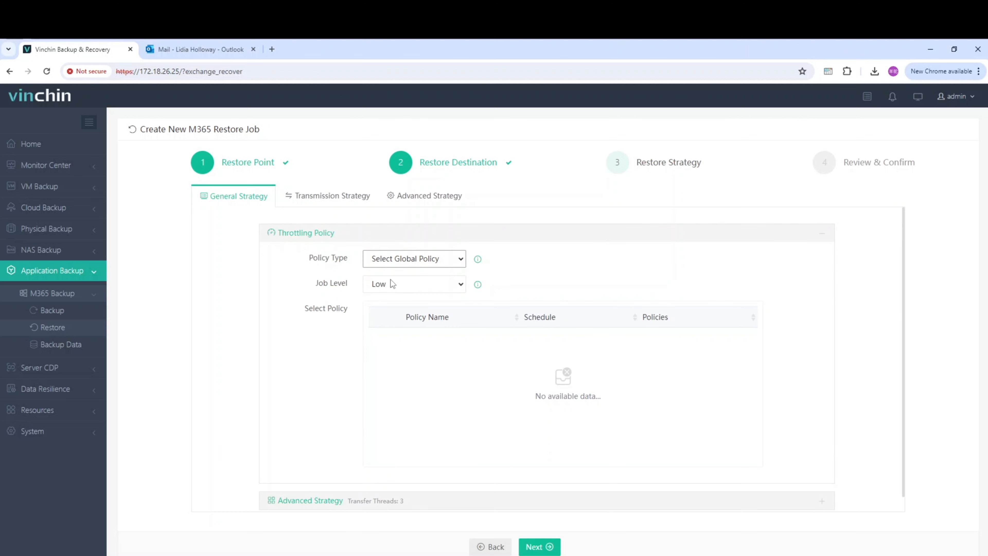
click(391, 283)
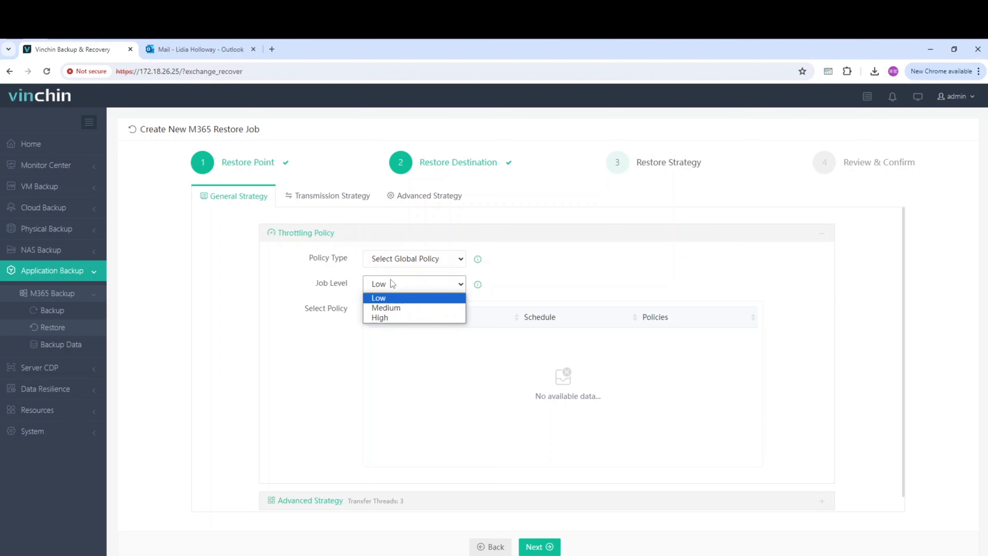
click(390, 280)
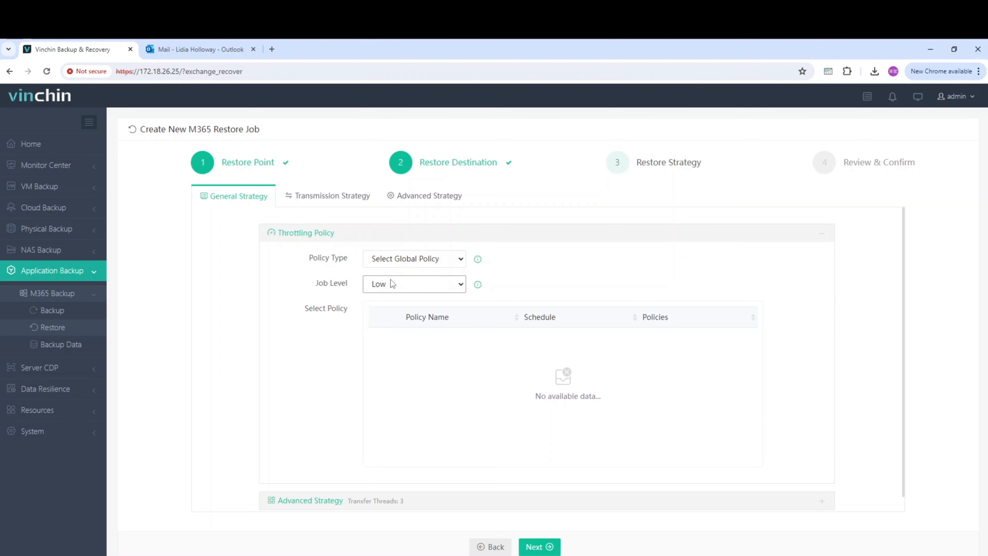
click(387, 260)
key(Escape)
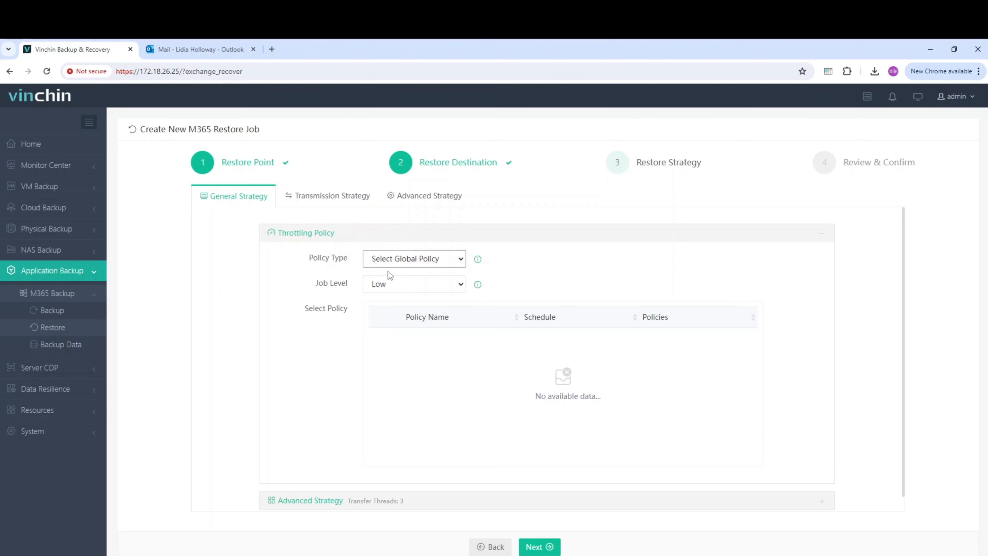
click(389, 273)
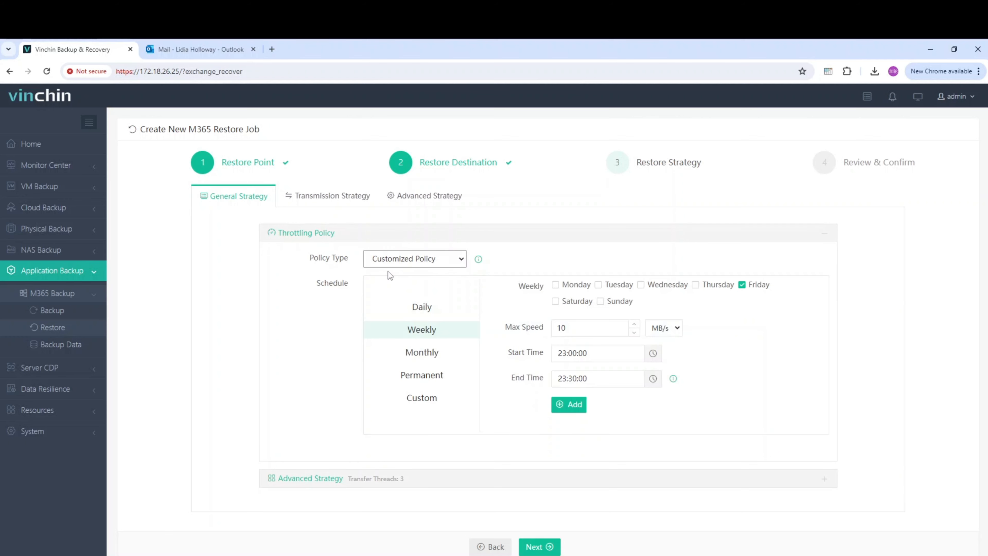
Review the transfer threads, transmission and auto-retry settings, keep their defaults, and submit the Microsoft 365 restore job
click(380, 481)
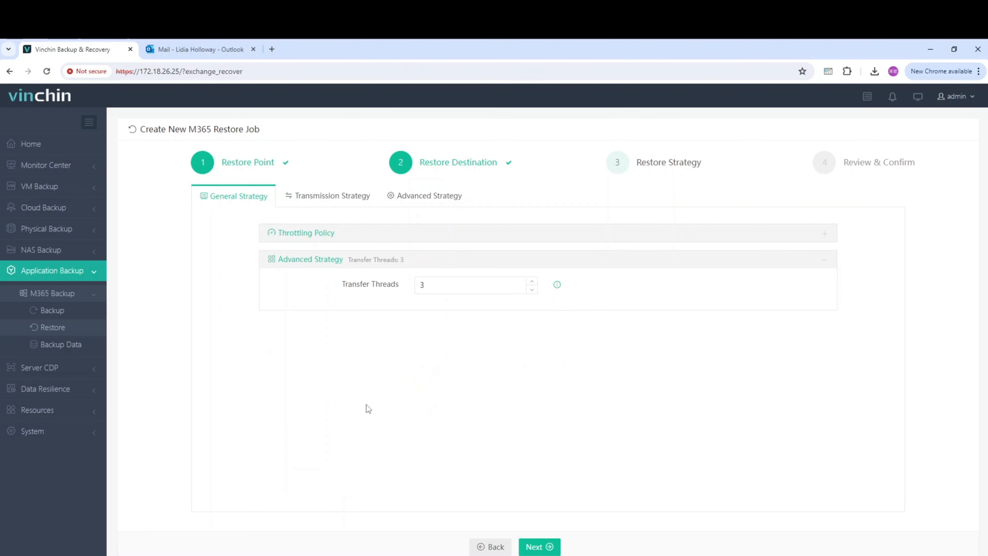
click(319, 197)
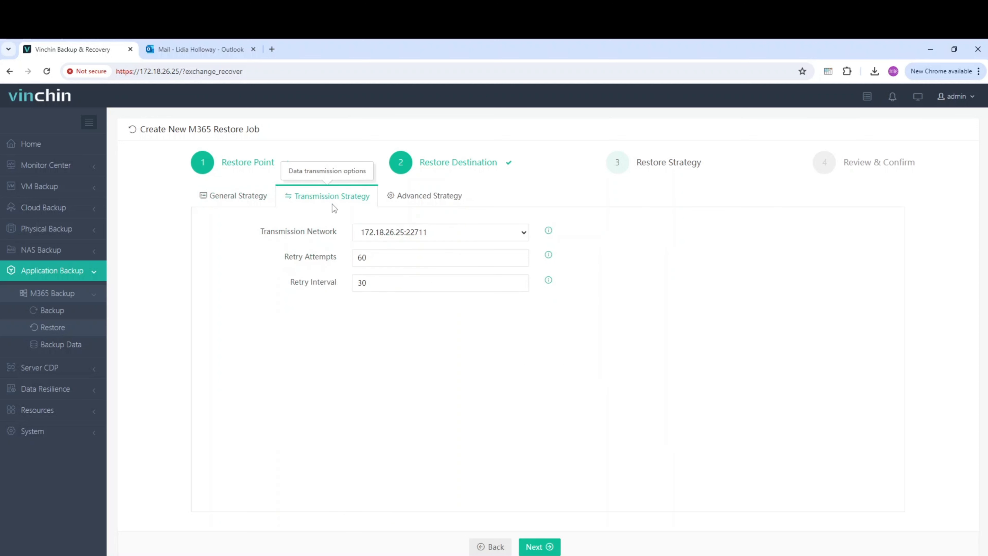
click(417, 203)
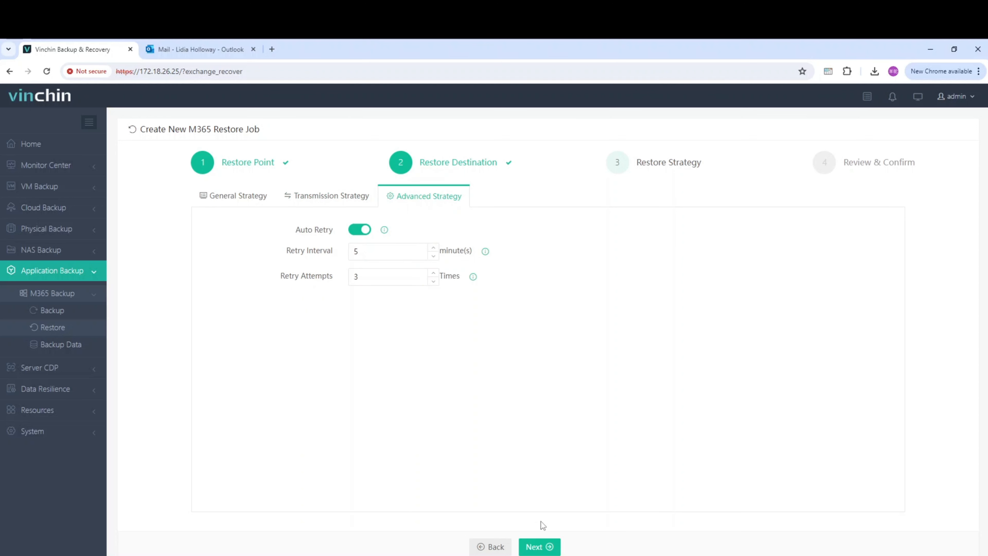
click(554, 548)
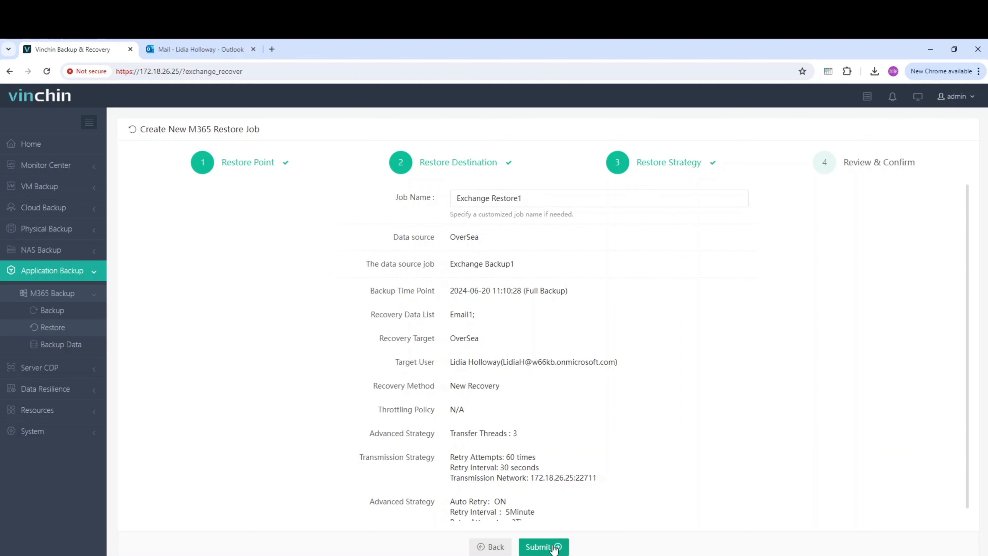
click(554, 547)
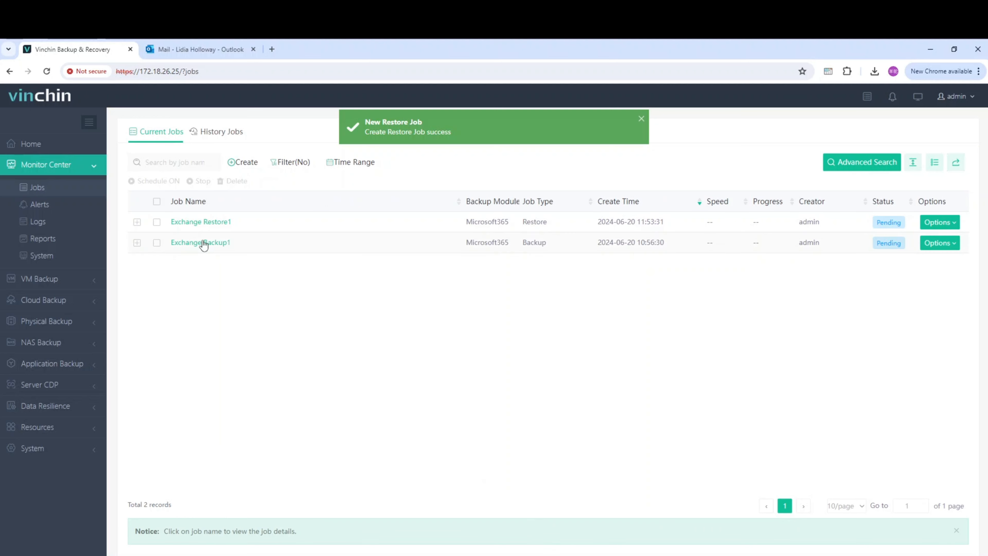
Check the Exchange Restore1 job, and switch to Outlook to open the restored 11:10 AM "A test email." message in the Inbox
click(191, 224)
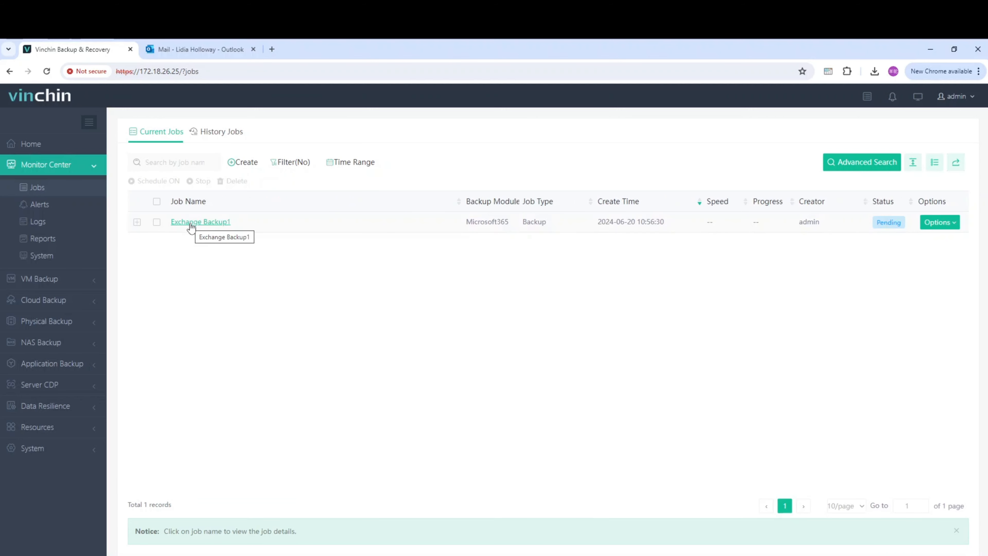
click(195, 50)
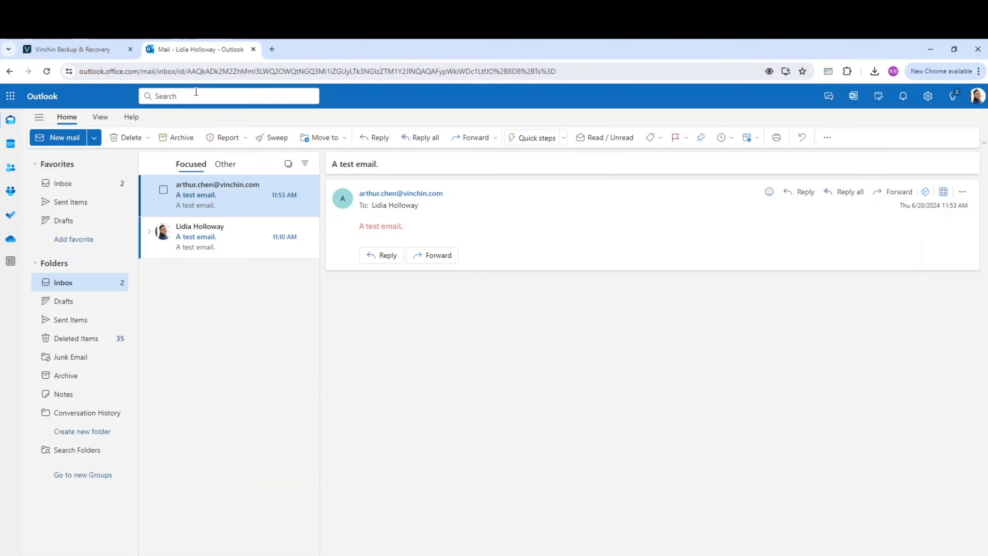
click(208, 235)
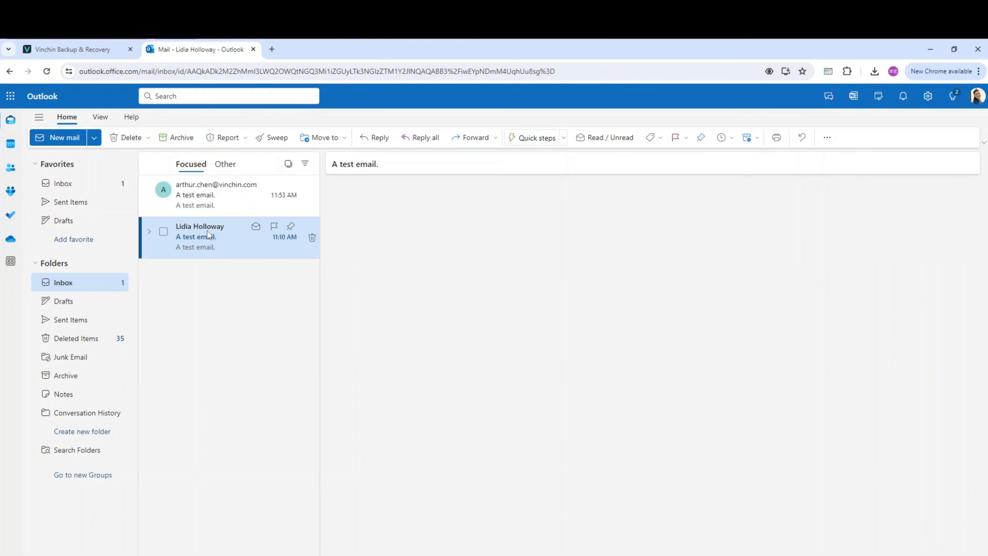